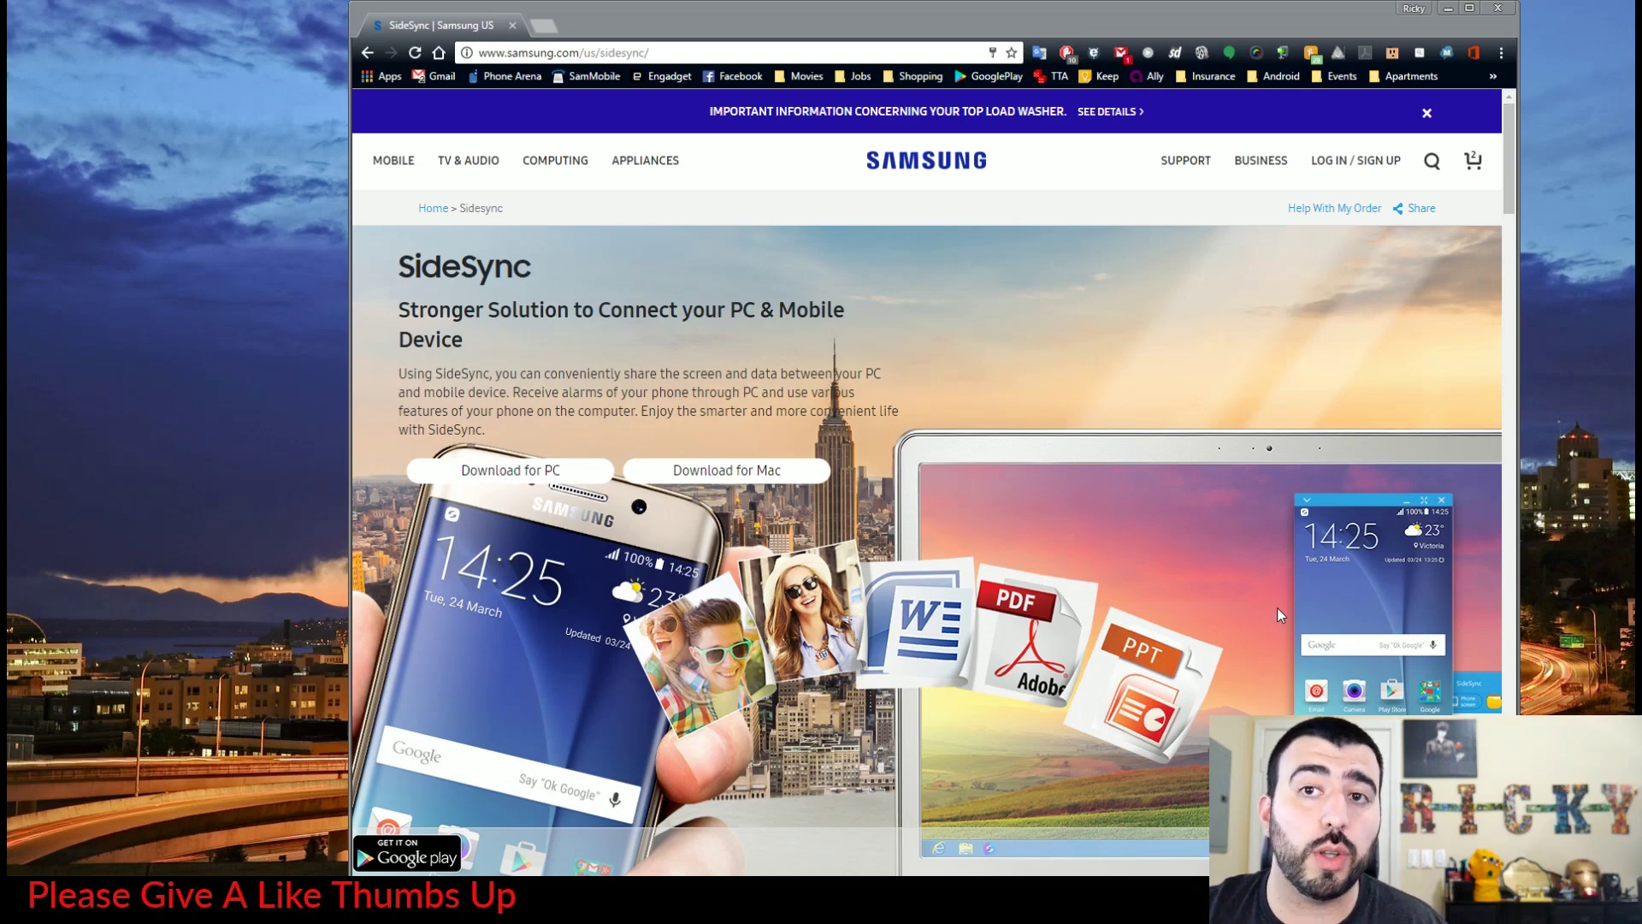
{"action": "scroll", "coordinate": [1079, 638], "scroll_direction": "down", "scroll_amount": 3}
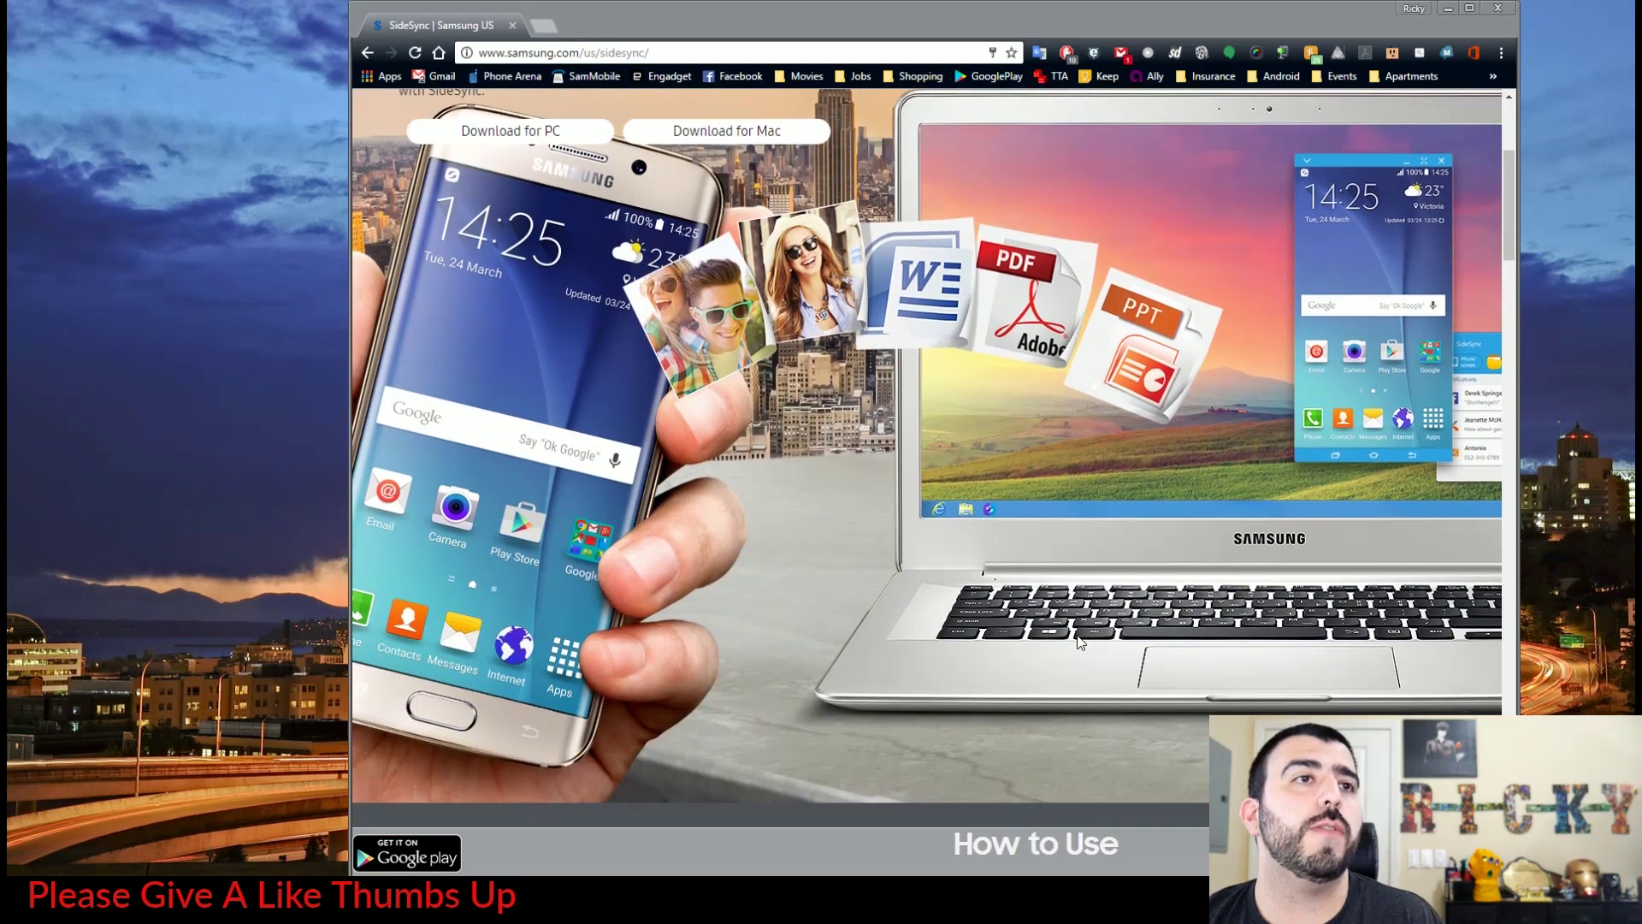
{"action": "scroll", "coordinate": [1076, 636], "scroll_direction": "down", "scroll_amount": 1}
{"action": "scroll", "coordinate": [1077, 636], "scroll_direction": "up", "scroll_amount": 2}
{"action": "scroll", "coordinate": [1076, 635], "scroll_direction": "up", "scroll_amount": 2}
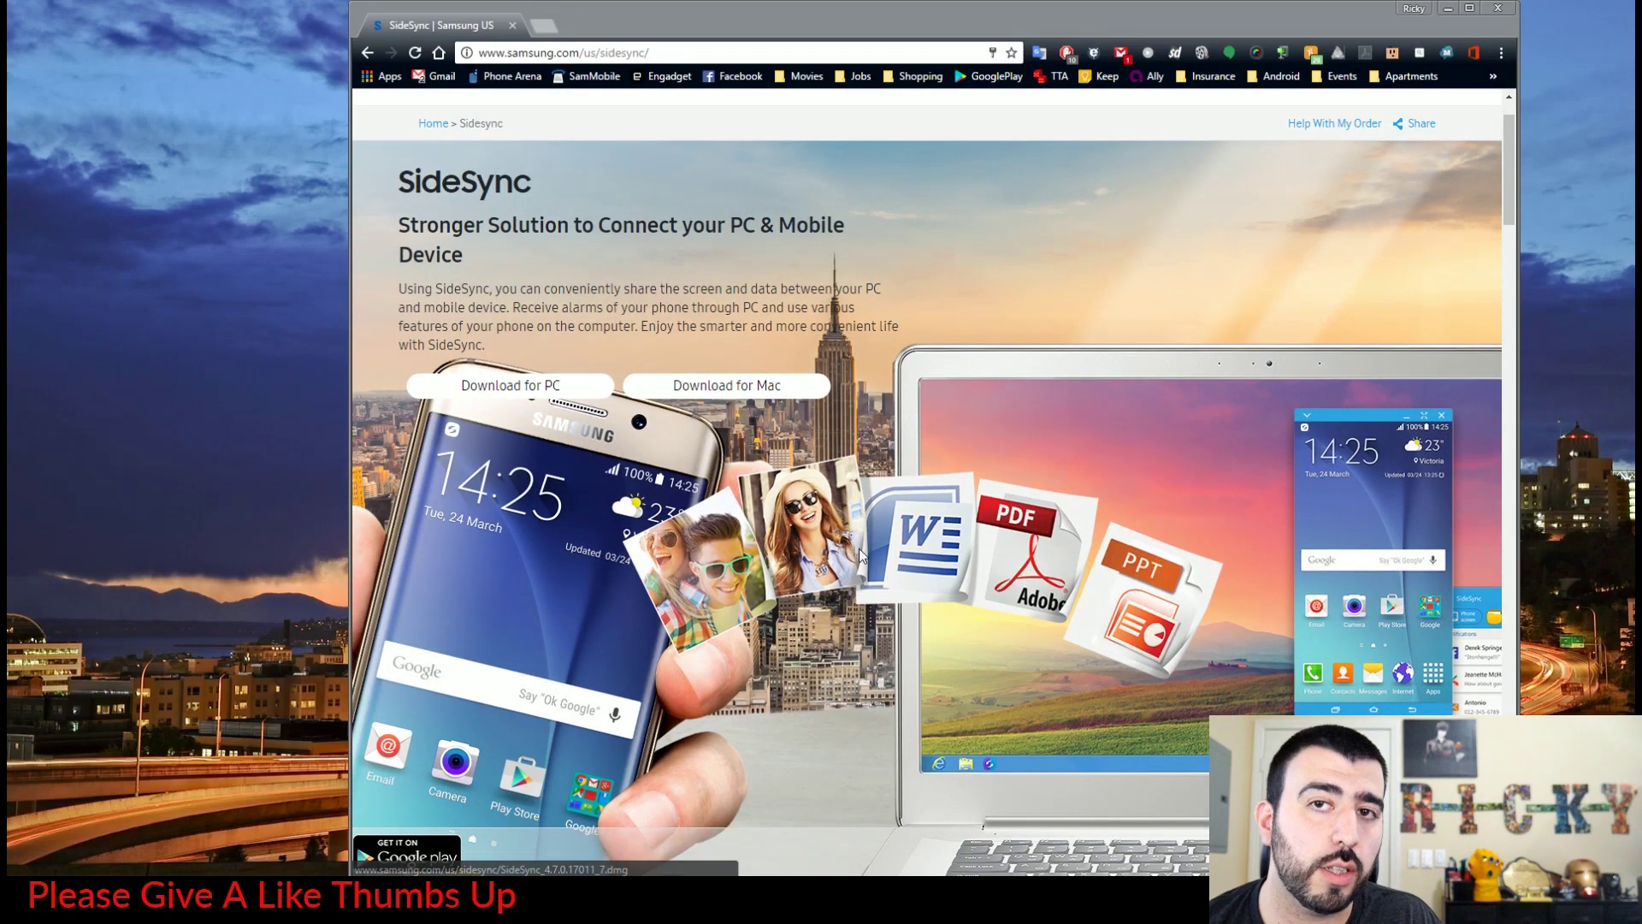
{"action": "scroll", "coordinate": [858, 549], "scroll_direction": "down", "scroll_amount": 4}
{"action": "scroll", "coordinate": [859, 548], "scroll_direction": "down", "scroll_amount": 2}
{"action": "scroll", "coordinate": [860, 550], "scroll_direction": "down", "scroll_amount": 2}
{"action": "scroll", "coordinate": [860, 549], "scroll_direction": "down", "scroll_amount": 1}
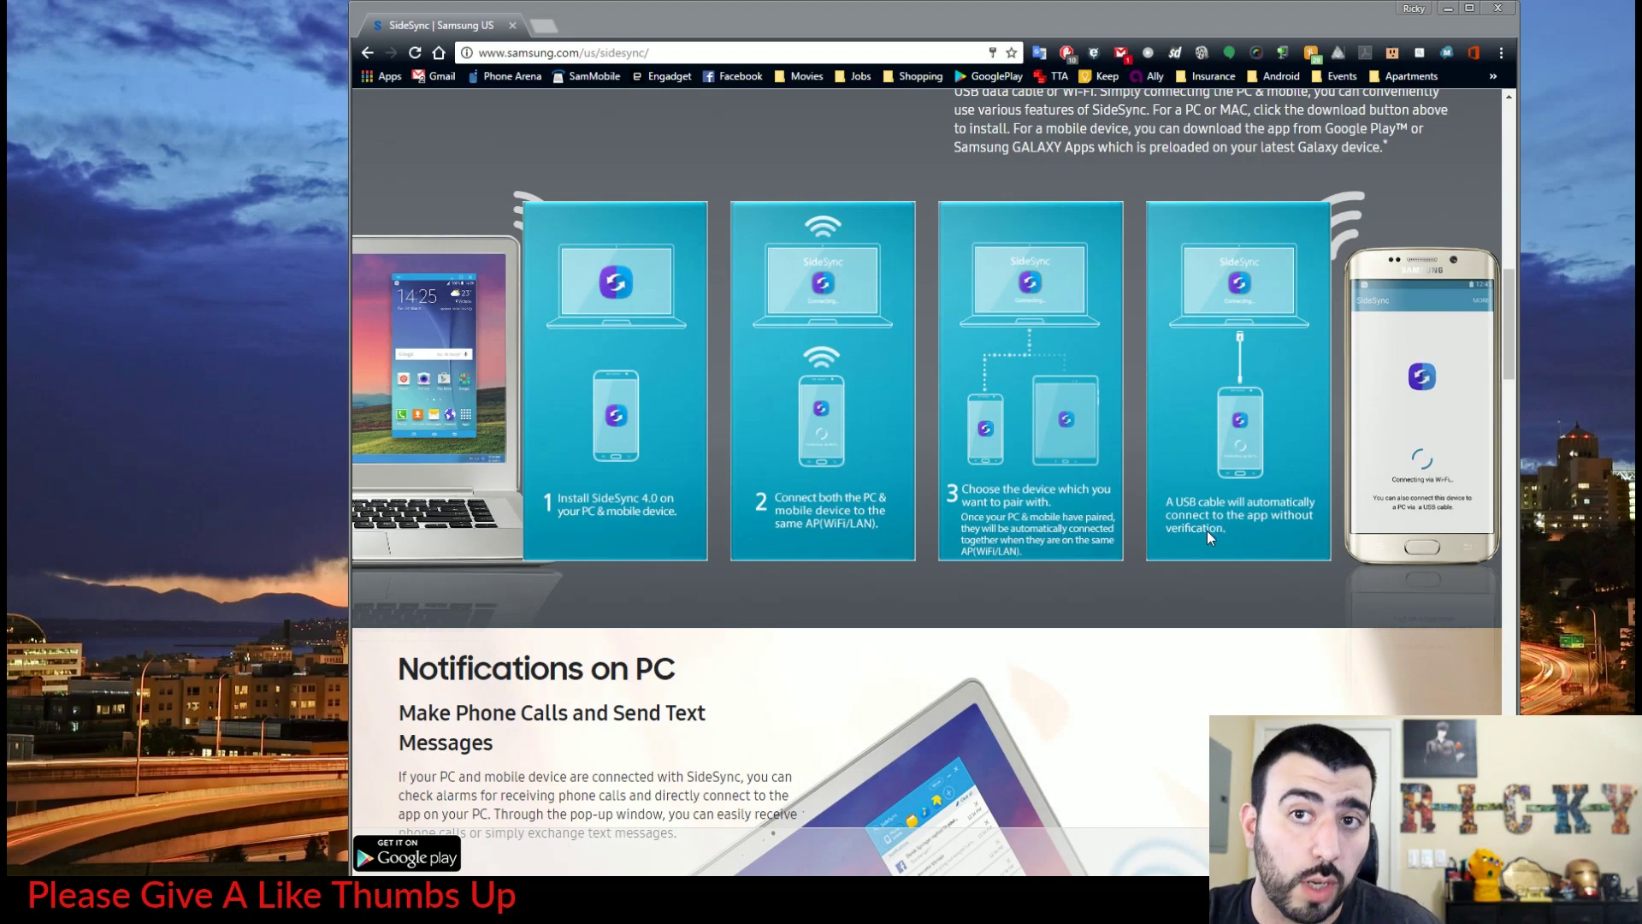
{"action": "scroll", "coordinate": [1208, 531], "scroll_direction": "down", "scroll_amount": 2}
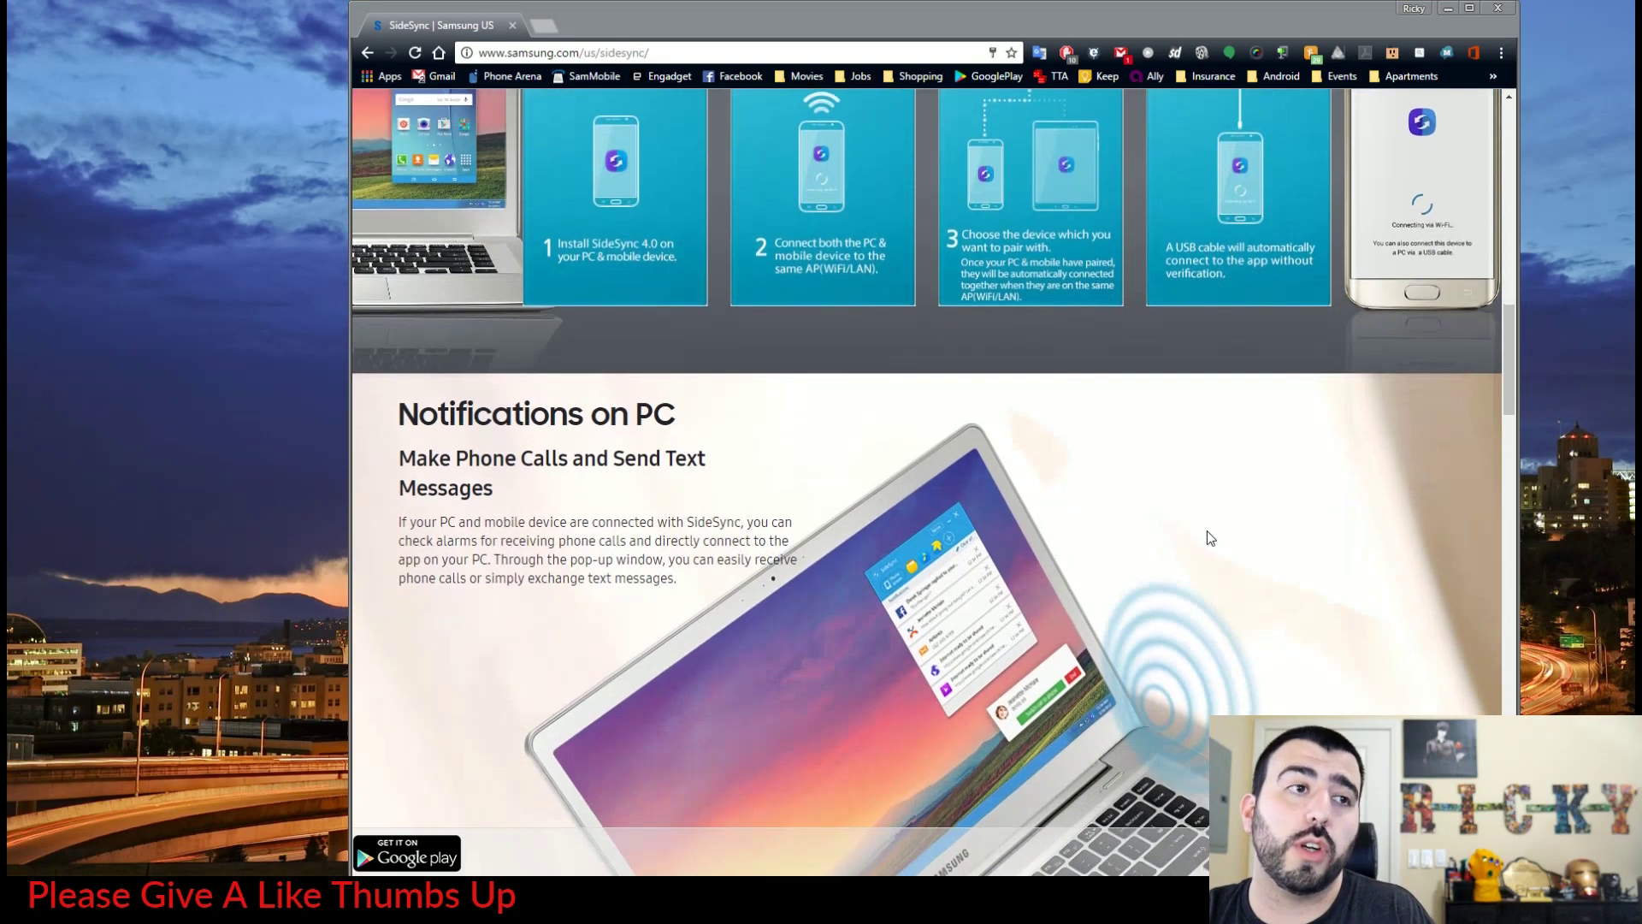
{"action": "scroll", "coordinate": [1207, 530], "scroll_direction": "down", "scroll_amount": 2}
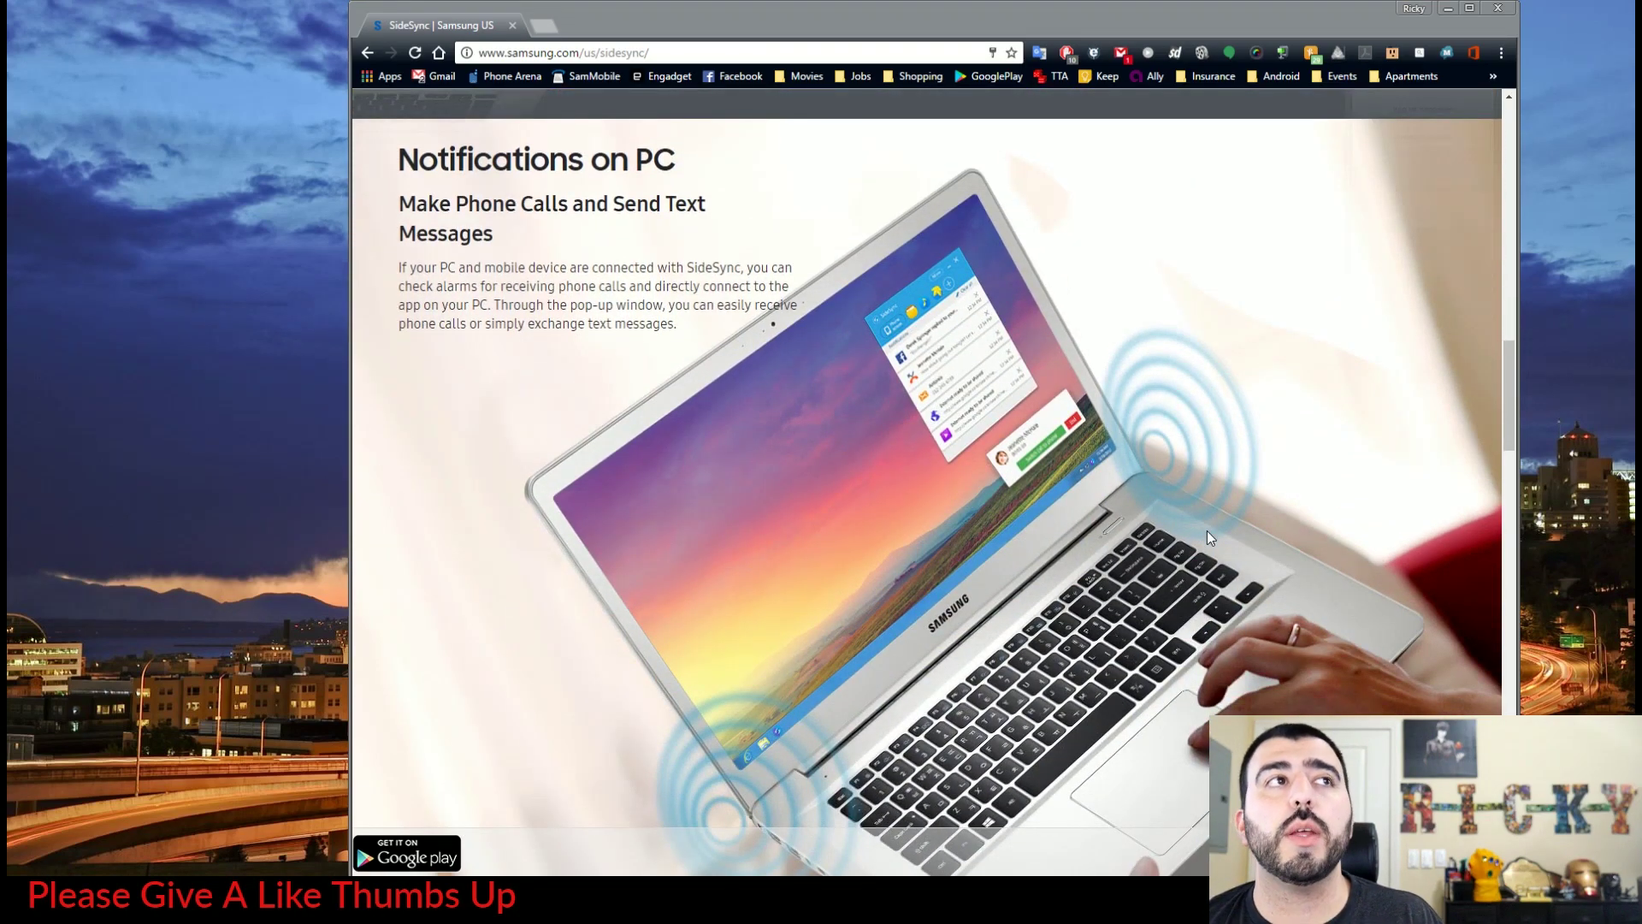
{"action": "scroll", "coordinate": [1207, 530], "scroll_direction": "down", "scroll_amount": 1}
{"action": "scroll", "coordinate": [1207, 530], "scroll_direction": "down", "scroll_amount": 3}
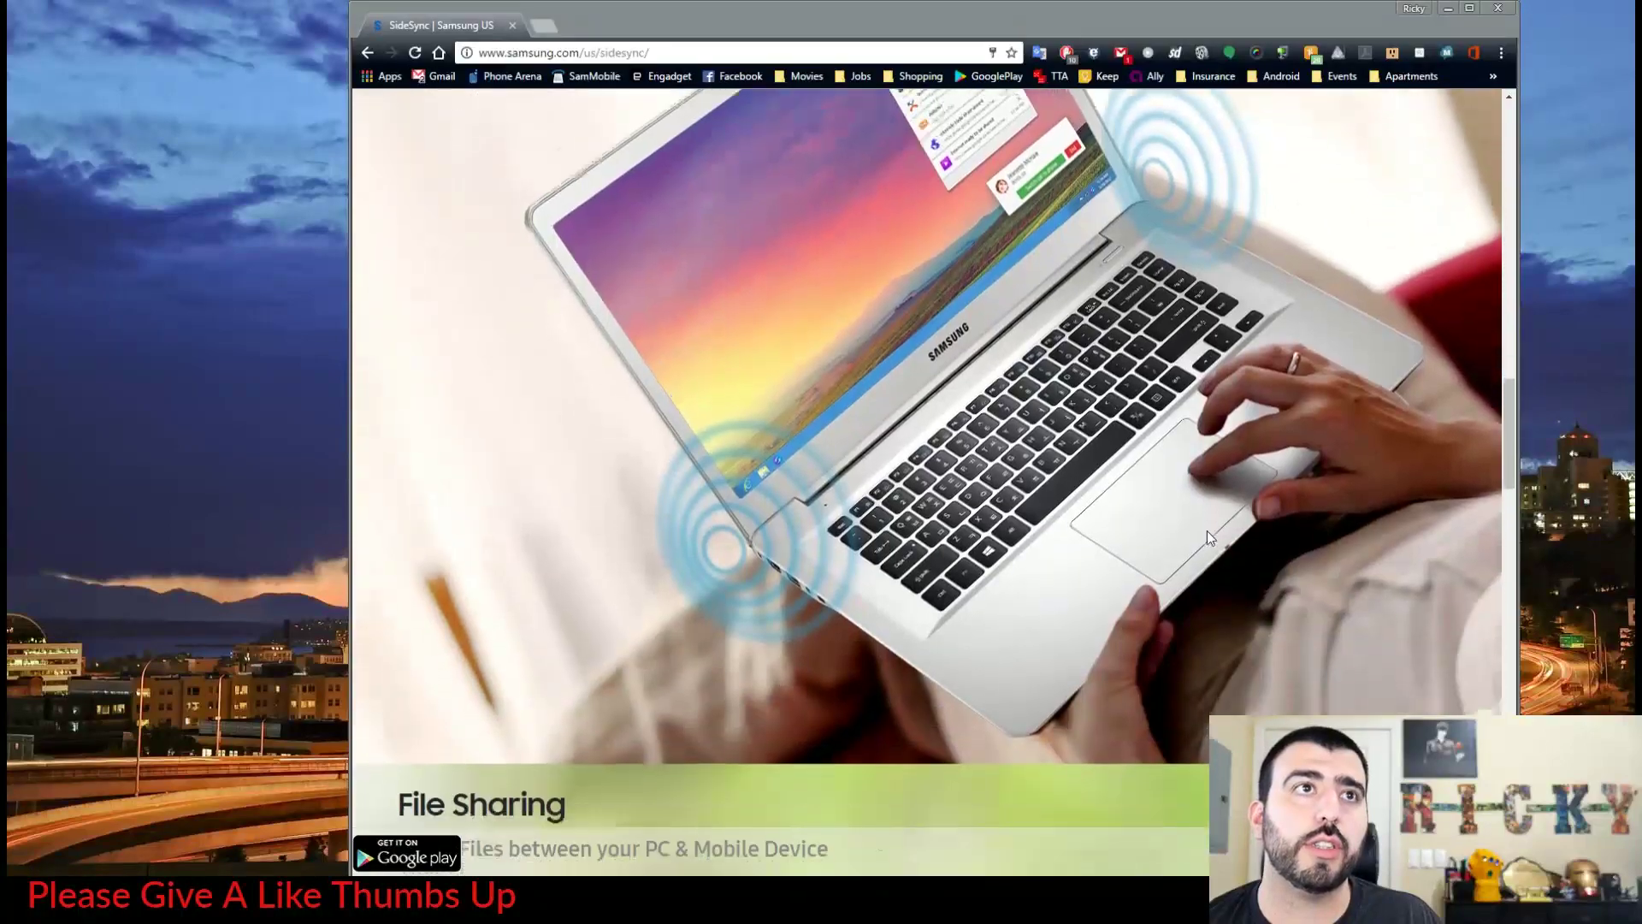
{"action": "scroll", "coordinate": [1208, 530], "scroll_direction": "down", "scroll_amount": 2}
{"action": "scroll", "coordinate": [1208, 530], "scroll_direction": "down", "scroll_amount": 2}
{"action": "scroll", "coordinate": [1208, 530], "scroll_direction": "down", "scroll_amount": 1}
{"action": "scroll", "coordinate": [1208, 529], "scroll_direction": "down", "scroll_amount": 2}
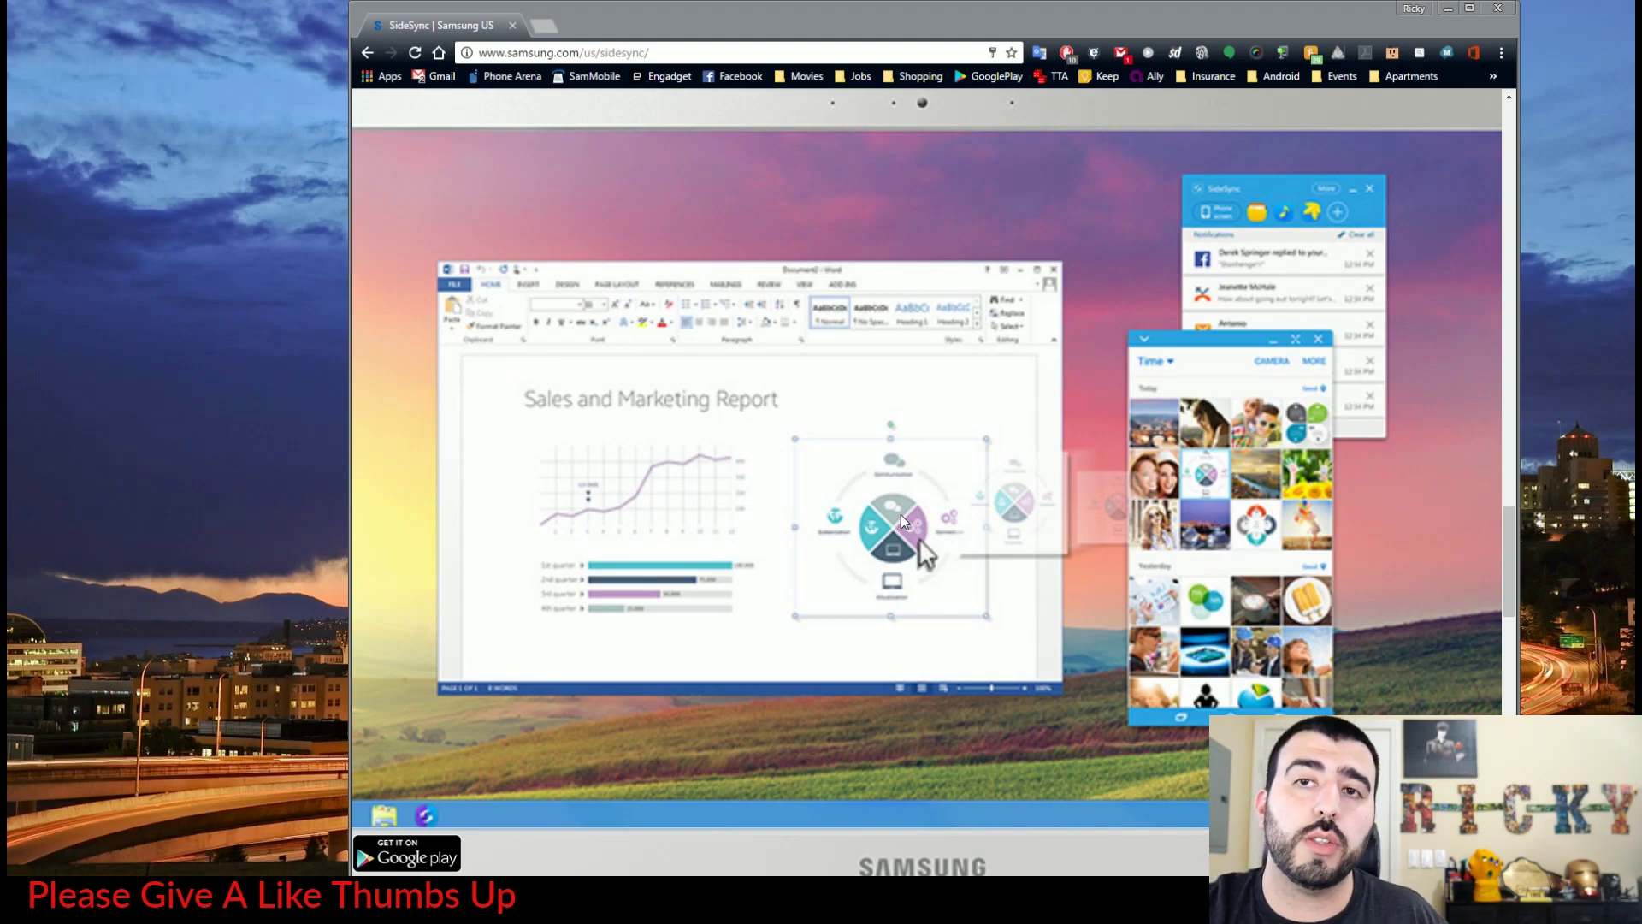
{"action": "scroll", "coordinate": [902, 510], "scroll_direction": "down", "scroll_amount": 2}
{"action": "scroll", "coordinate": [901, 510], "scroll_direction": "down", "scroll_amount": 2}
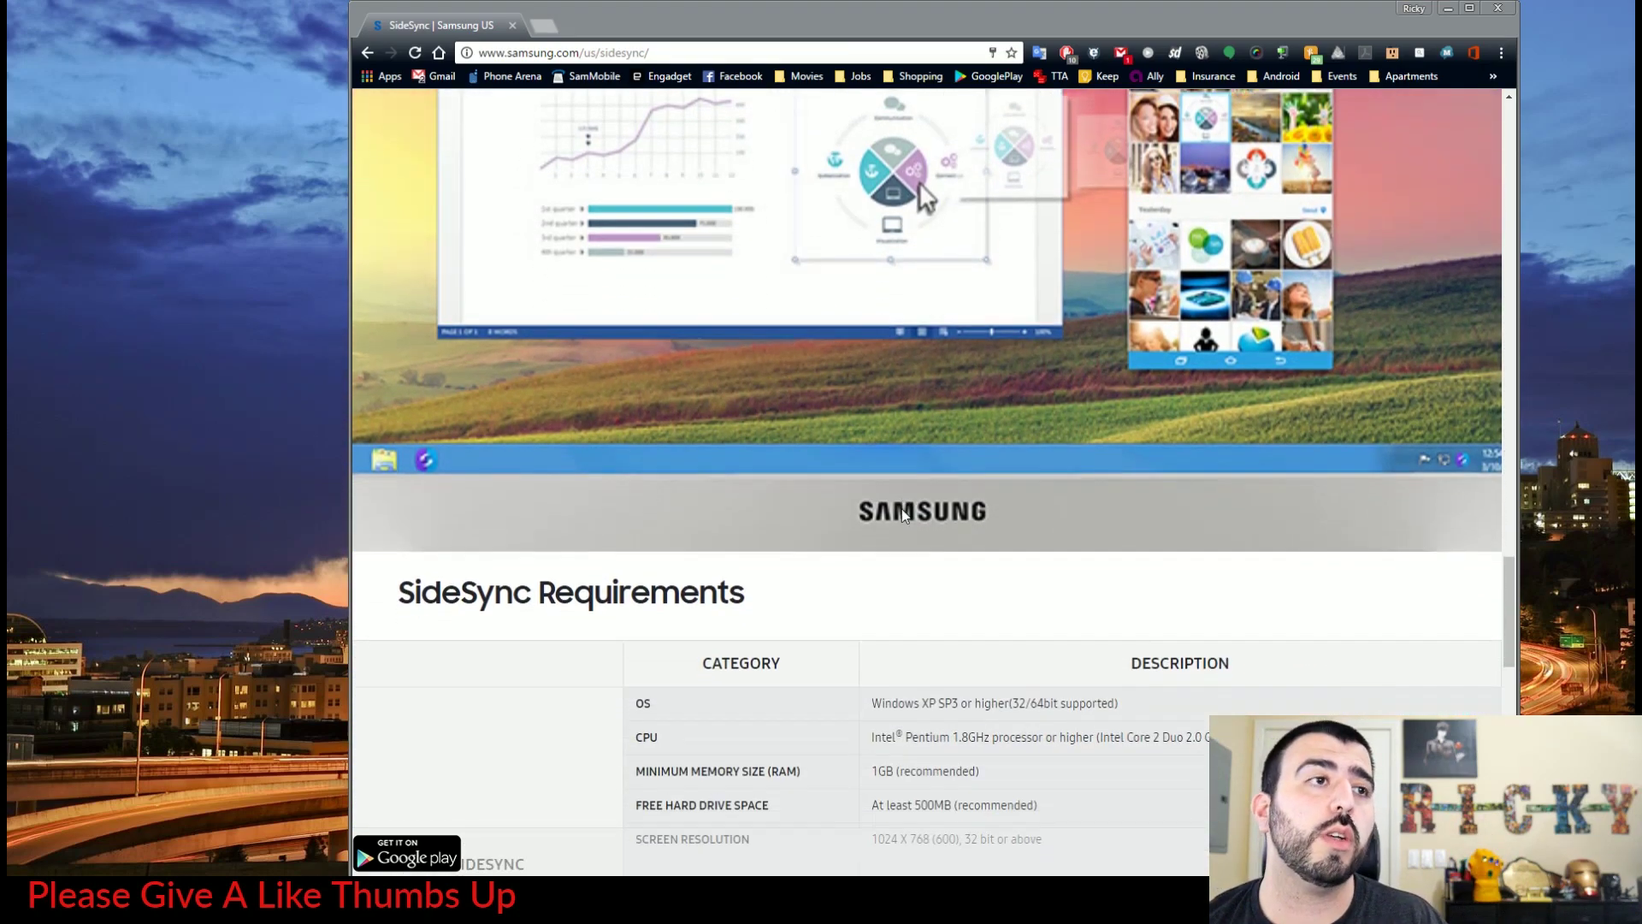
{"action": "scroll", "coordinate": [902, 509], "scroll_direction": "down", "scroll_amount": 2}
{"action": "scroll", "coordinate": [902, 510], "scroll_direction": "down", "scroll_amount": 1}
{"action": "scroll", "coordinate": [903, 510], "scroll_direction": "down", "scroll_amount": 1}
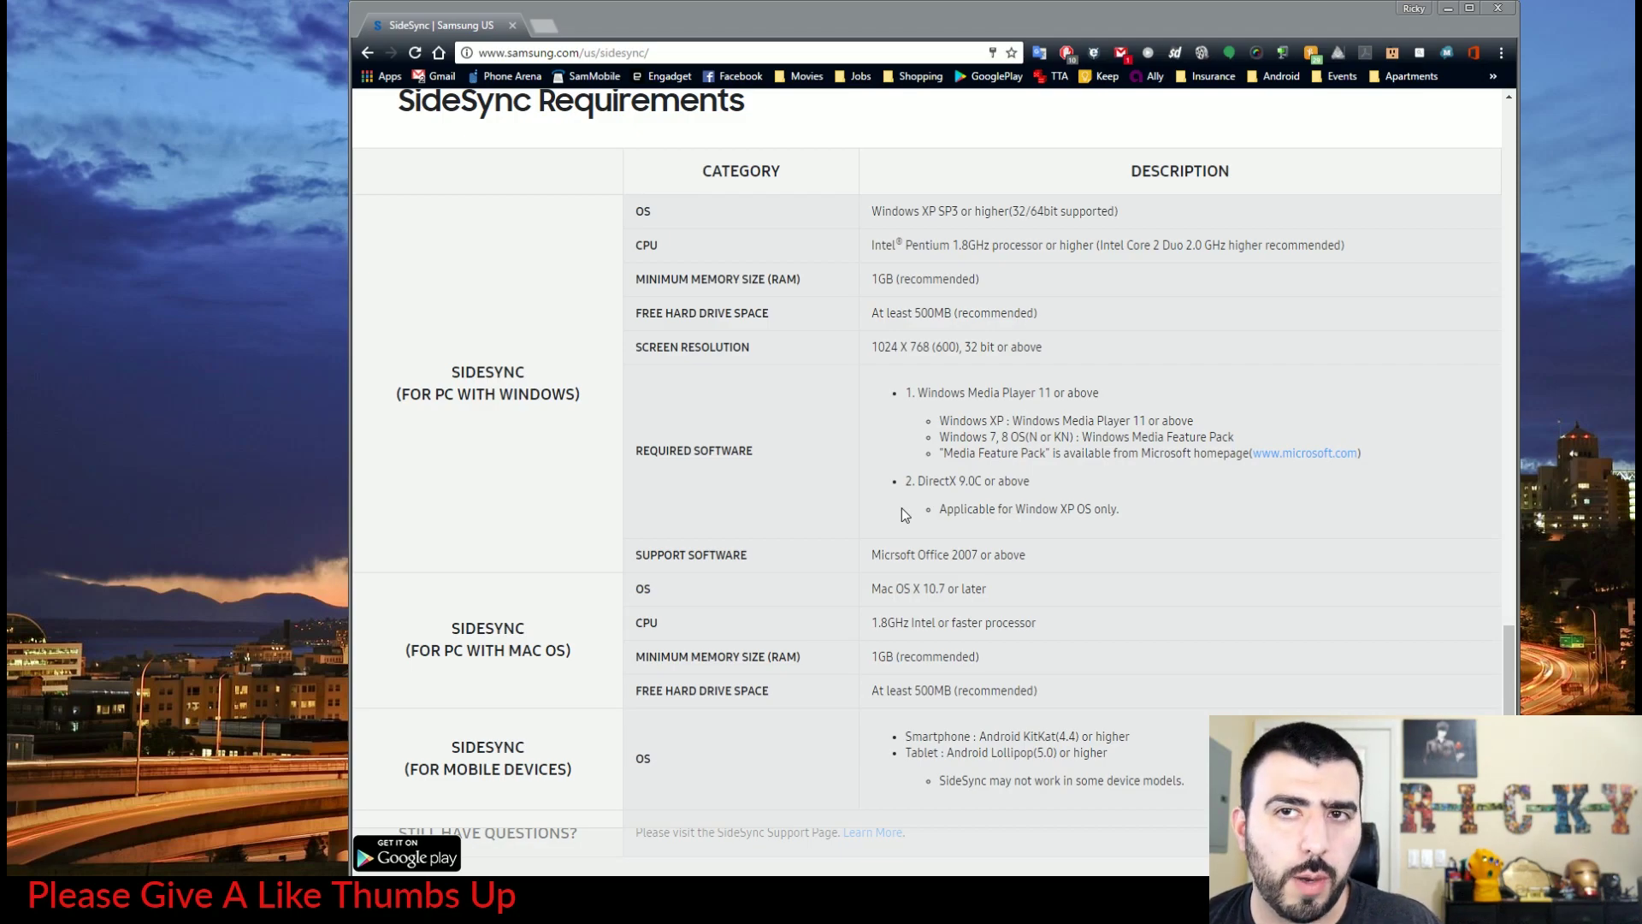
{"action": "scroll", "coordinate": [902, 509], "scroll_direction": "up", "scroll_amount": 10}
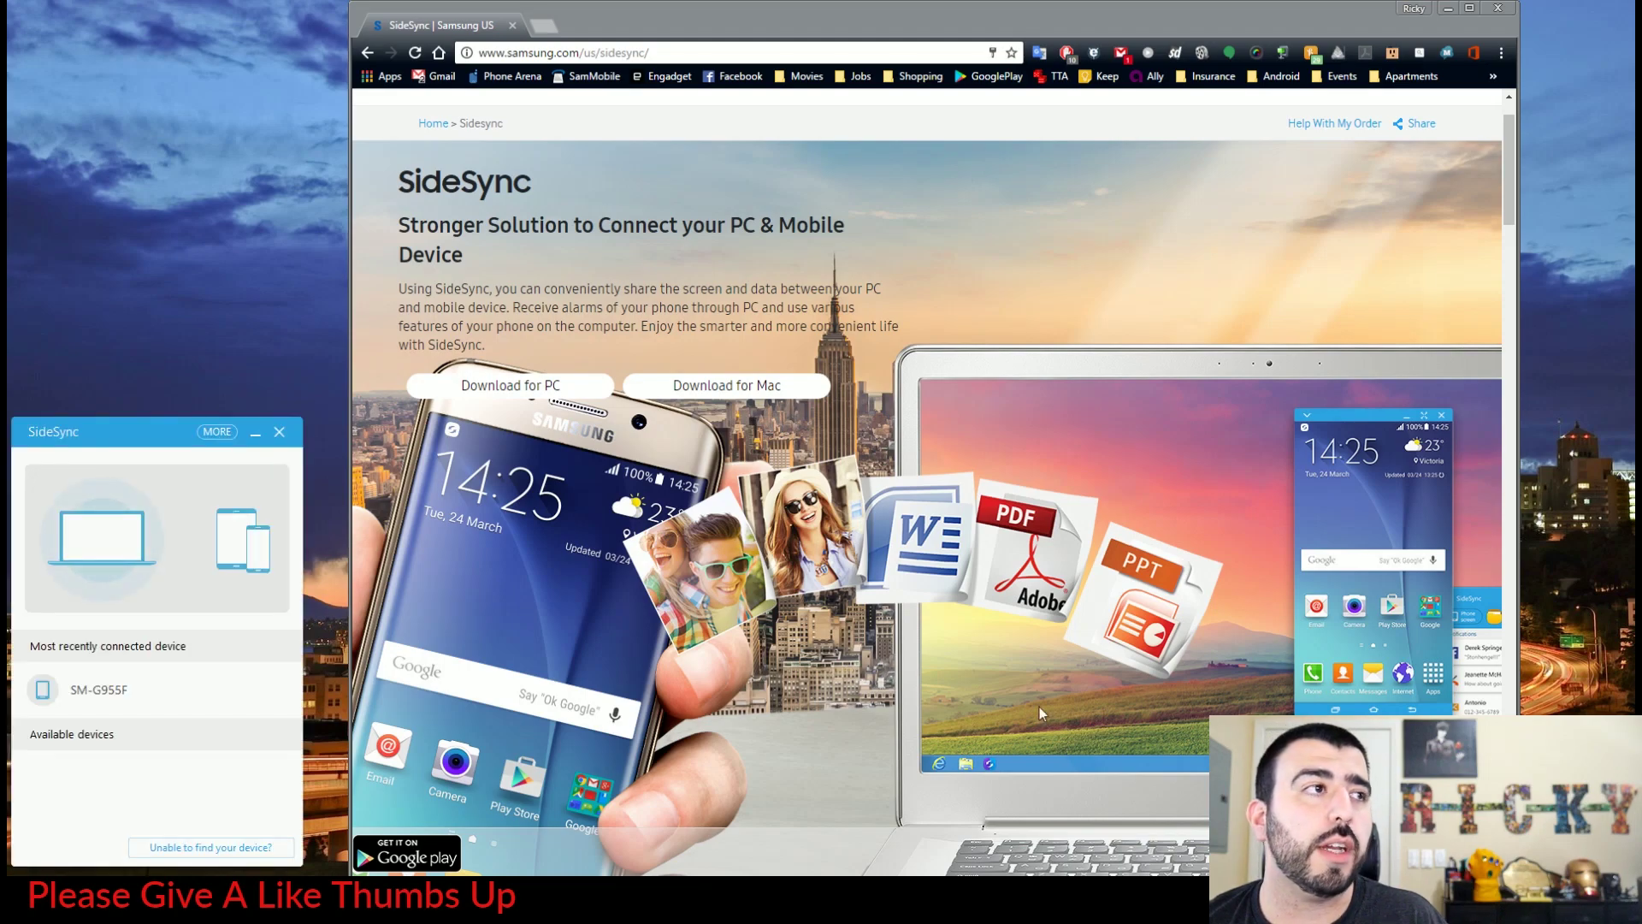
Connect to the SM-G955F over Wi-Fi and flip through the mirrored home screen pages
{"action": "left_click", "coordinate": [102, 694]}
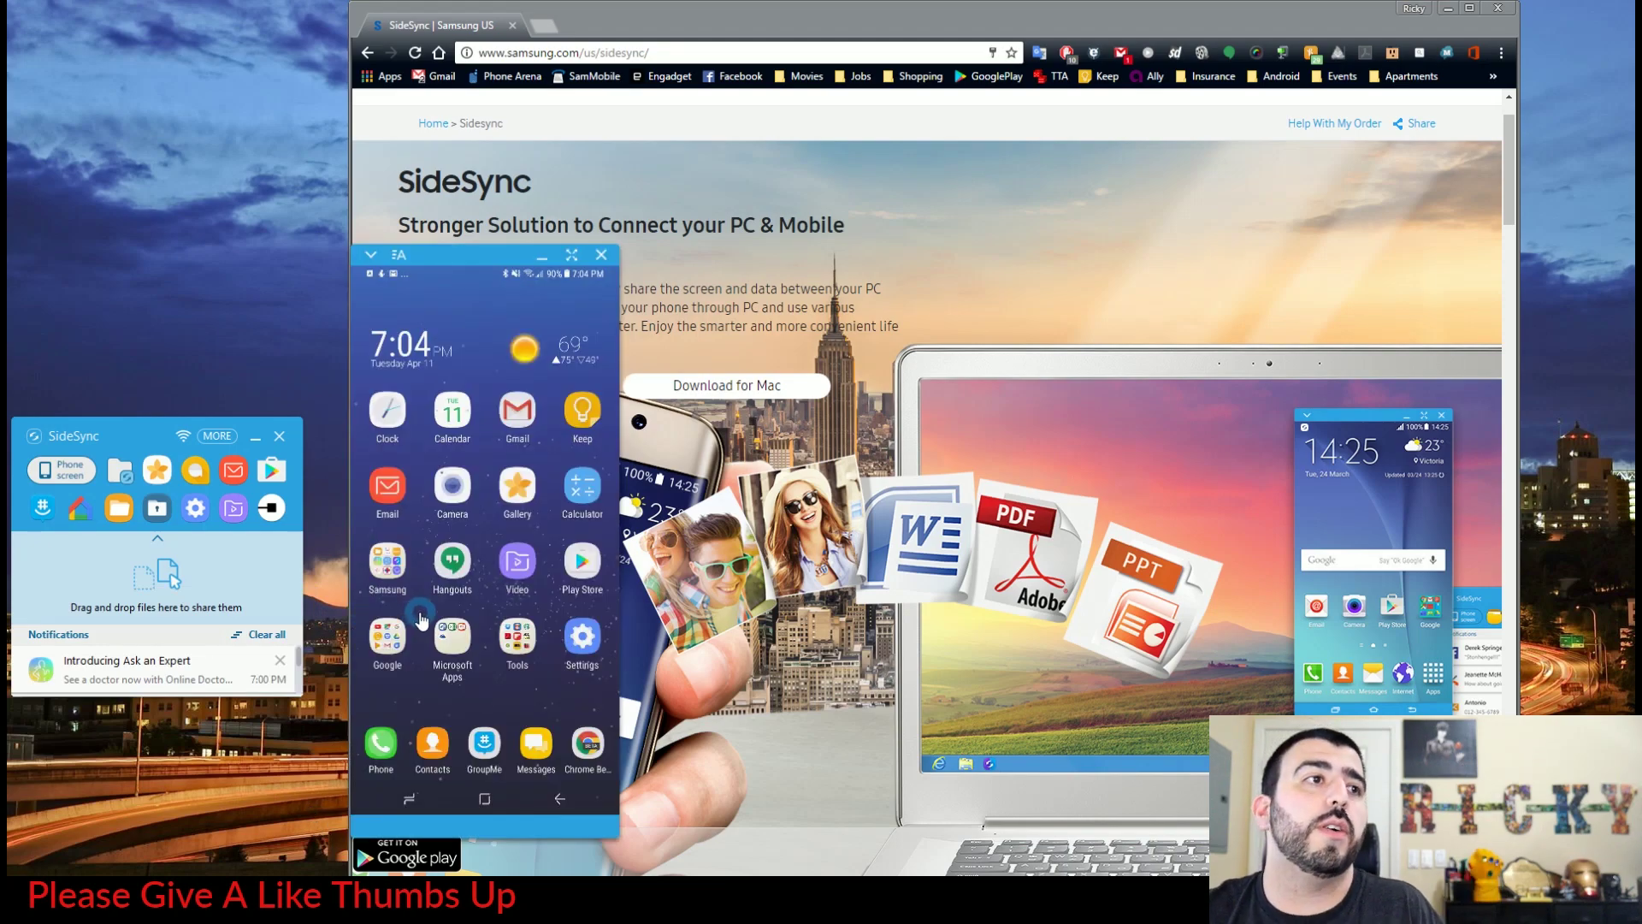
{"action": "mouse_move", "coordinate": [405, 604]}
{"action": "left_mouse_down"}
{"action": "mouse_move", "coordinate": [359, 606]}
{"action": "mouse_move", "coordinate": [489, 673]}
{"action": "left_mouse_up"}
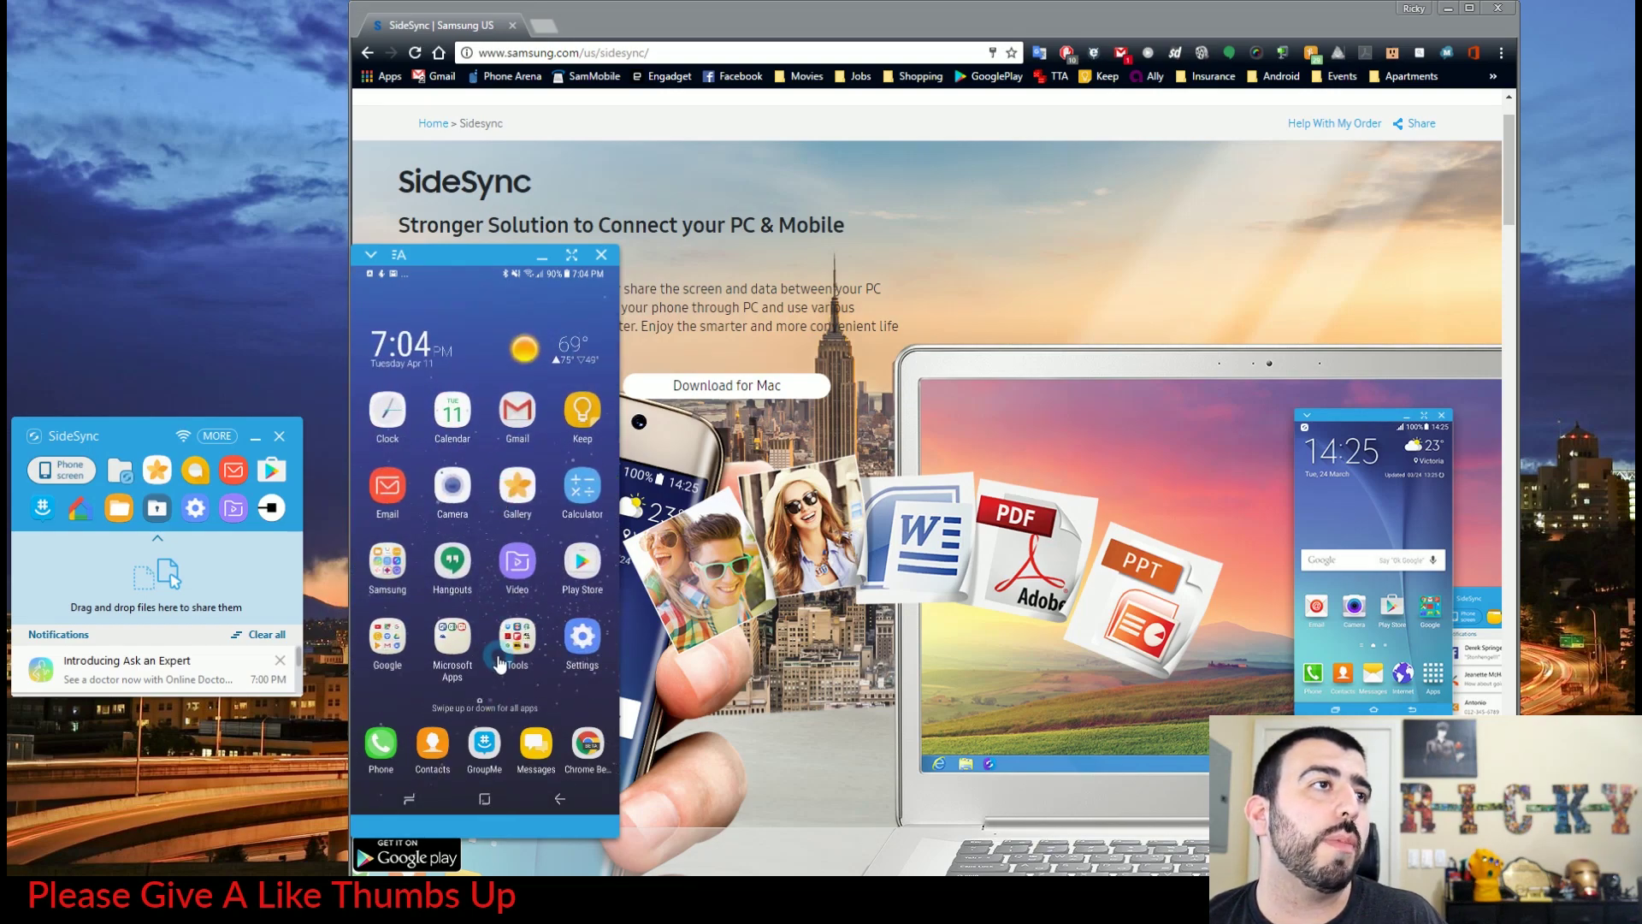
Peek at the app drawer and notification shade, then launch the Play Store to its My apps list
{"action": "left_click_drag", "start_coordinate": [497, 663], "coordinate": [488, 433]}
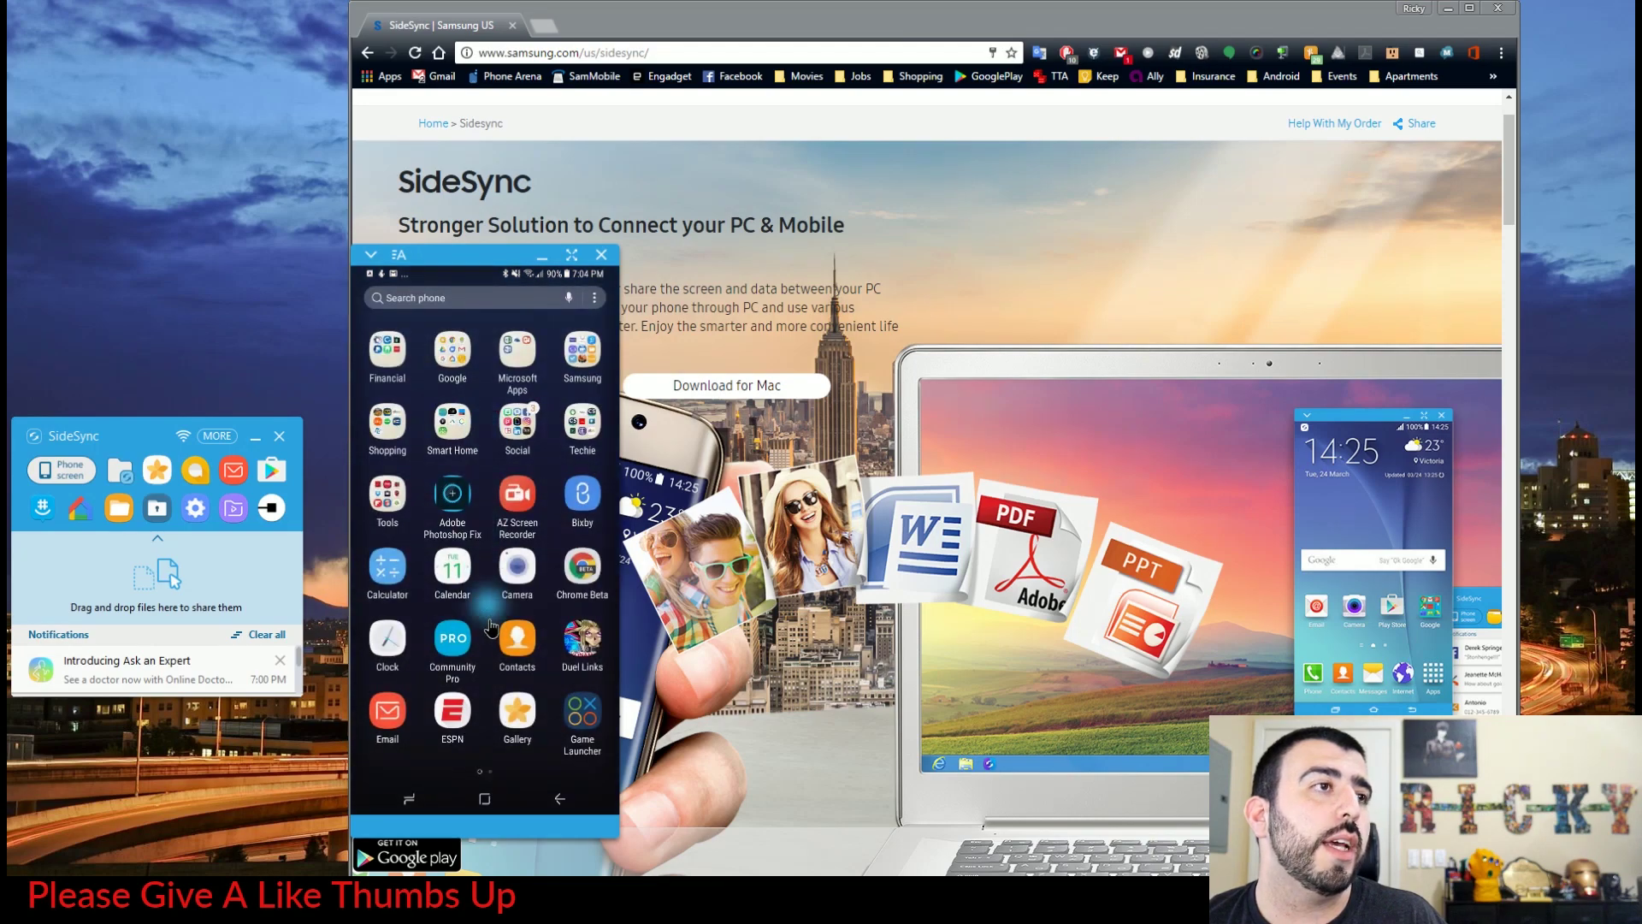
{"action": "left_click_drag", "start_coordinate": [489, 624], "coordinate": [494, 655]}
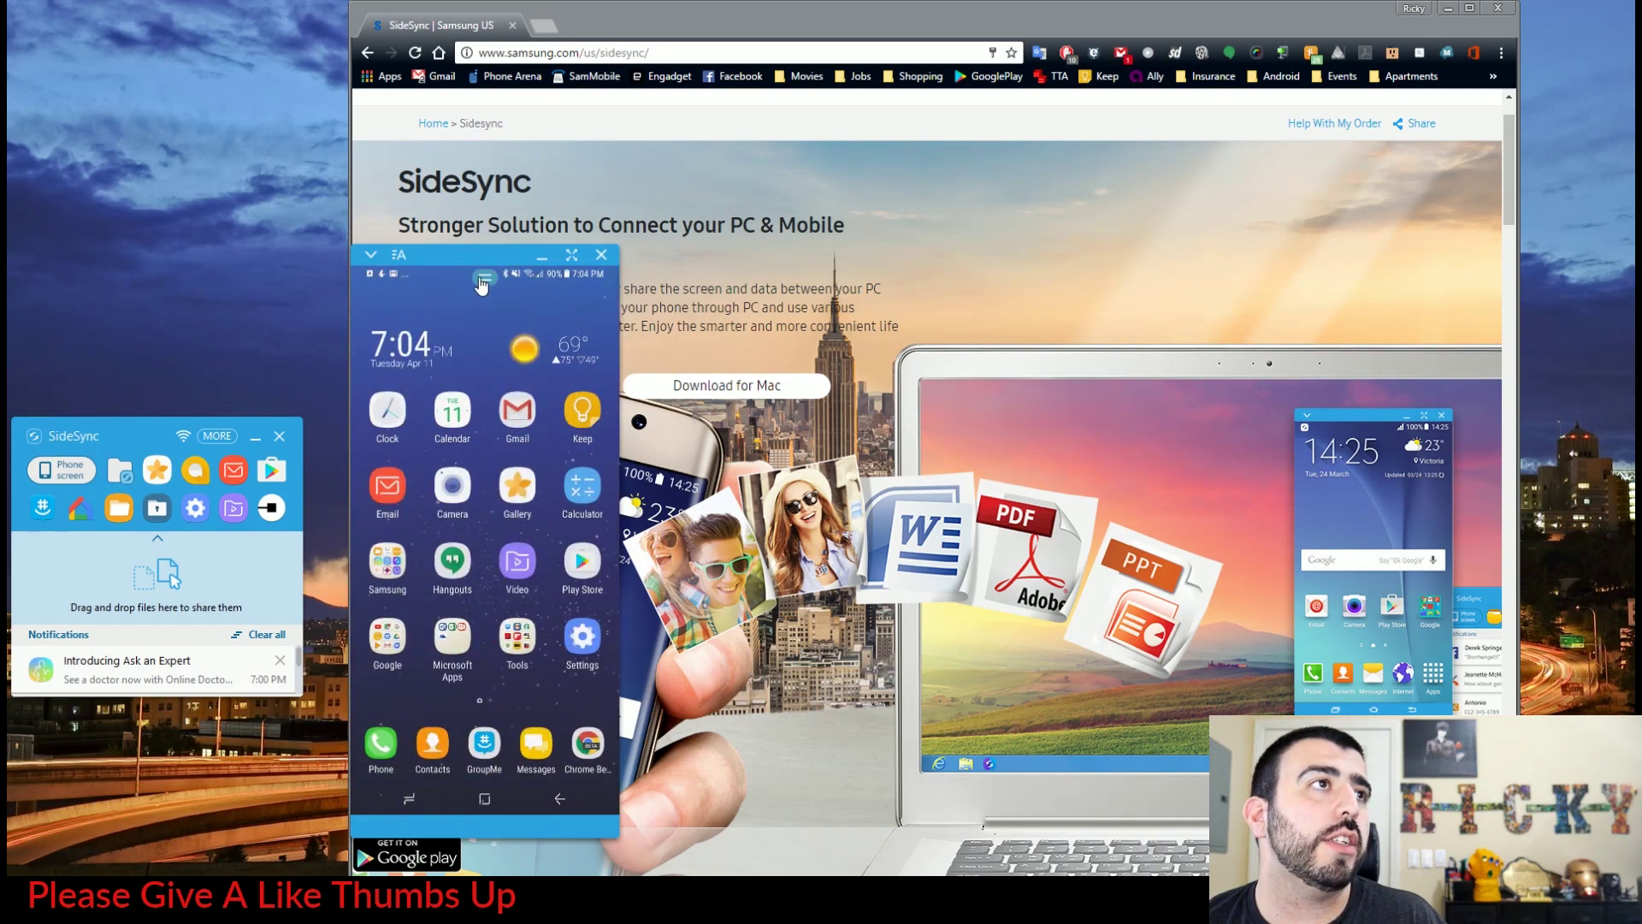
{"action": "left_click", "coordinate": [482, 280]}
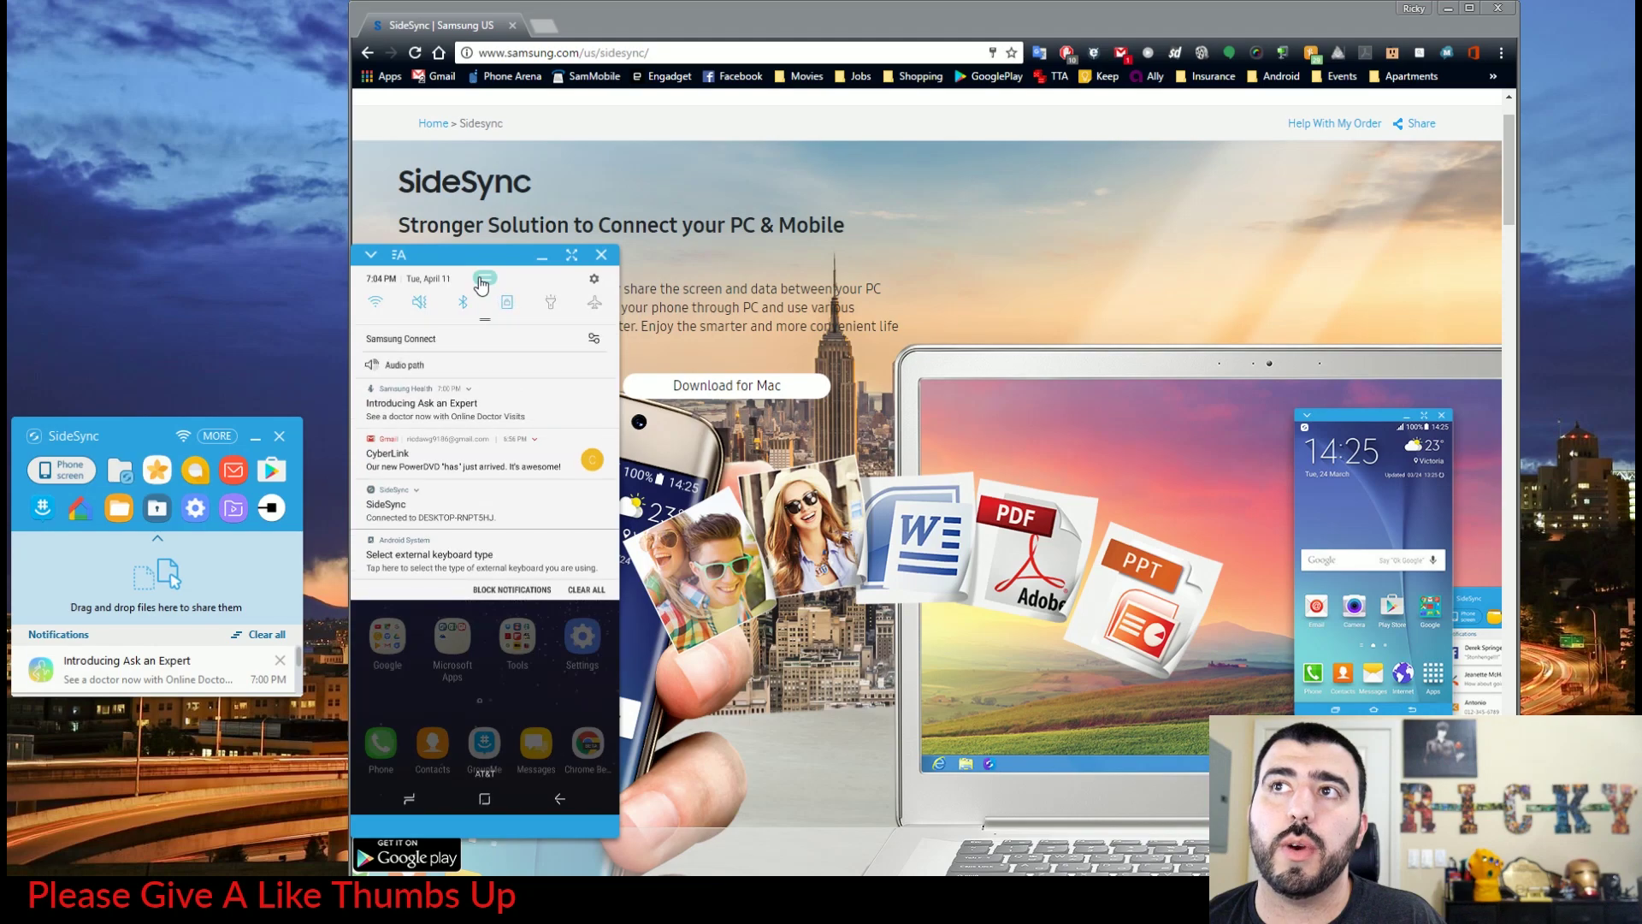
{"action": "left_click", "coordinate": [482, 285]}
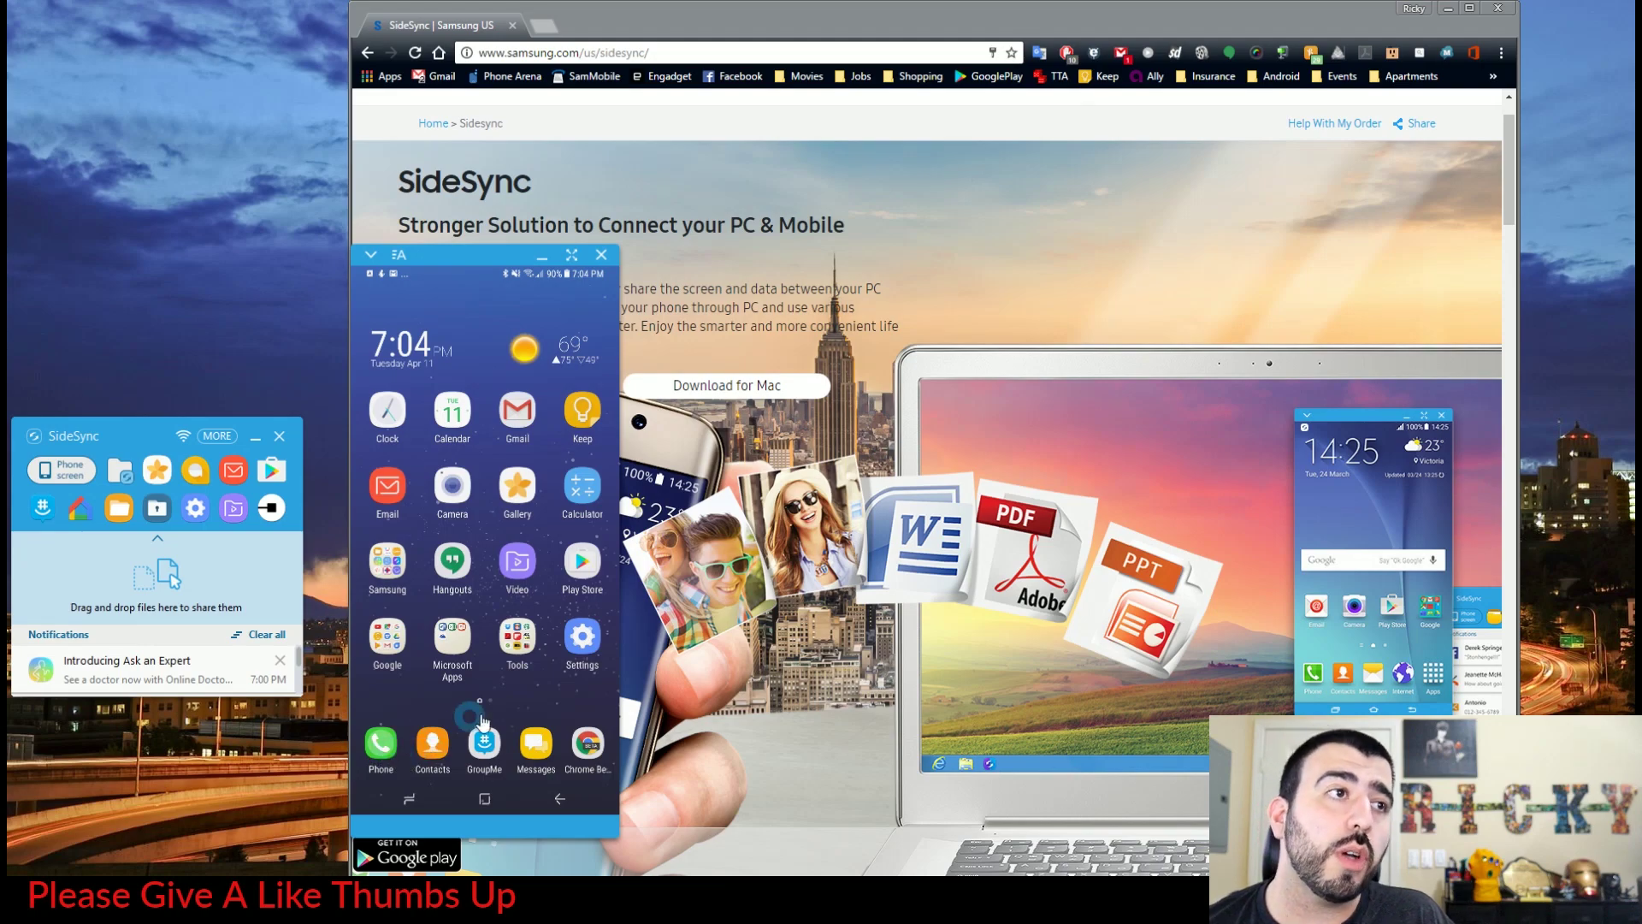
{"action": "left_click", "coordinate": [586, 570]}
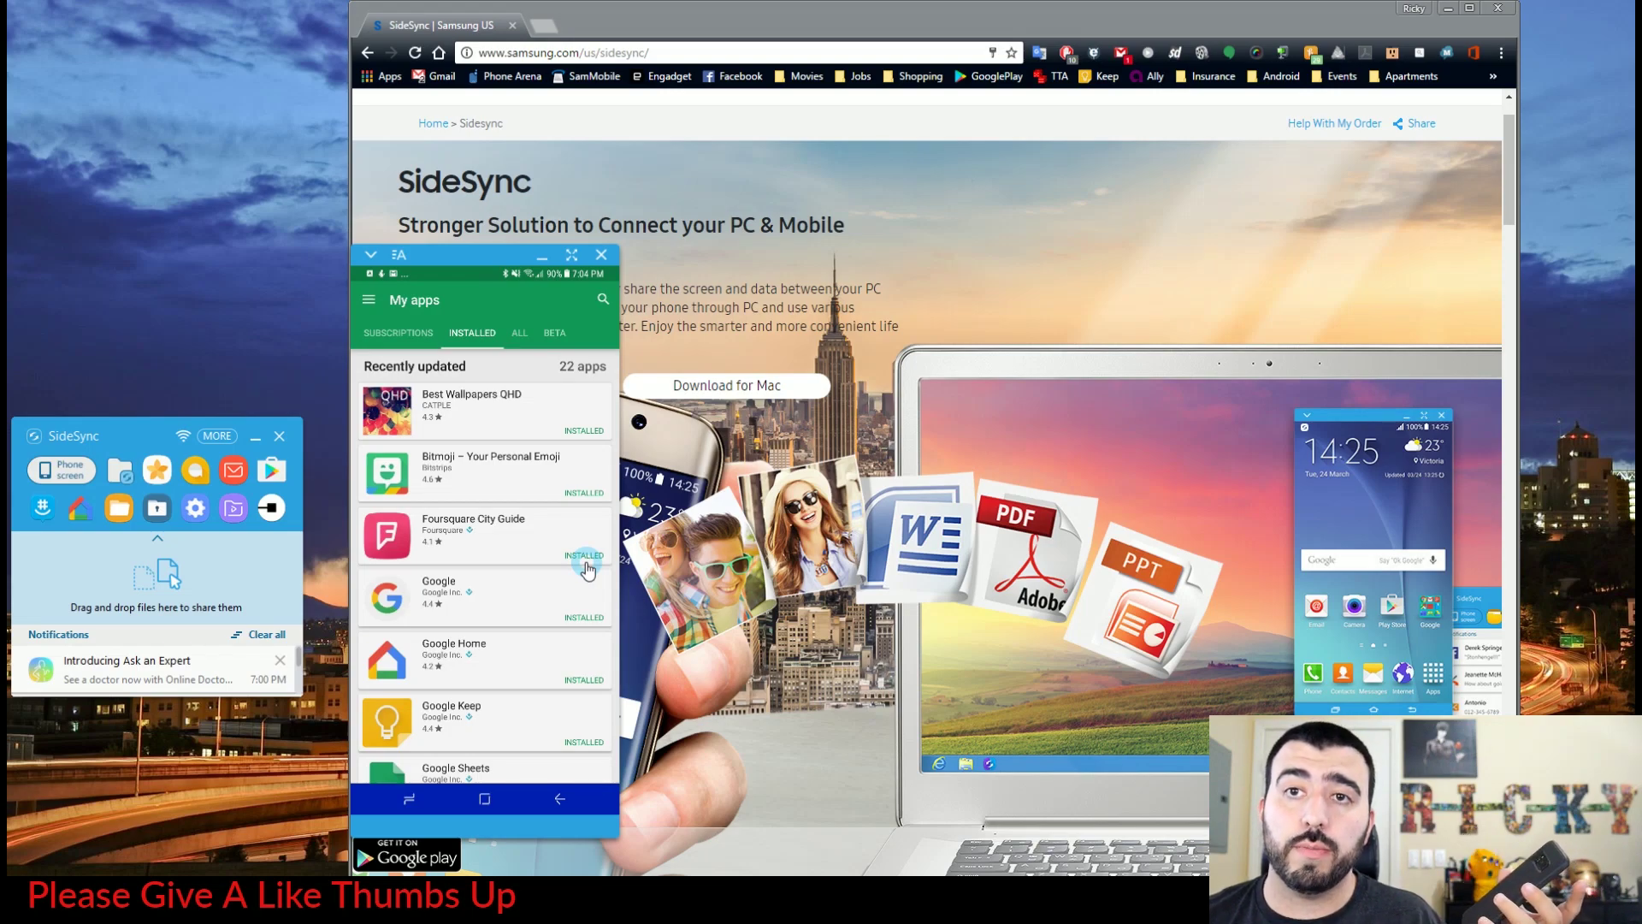
Return home, briefly launch the Camera app, and go back to the home screen
{"action": "left_click", "coordinate": [486, 799]}
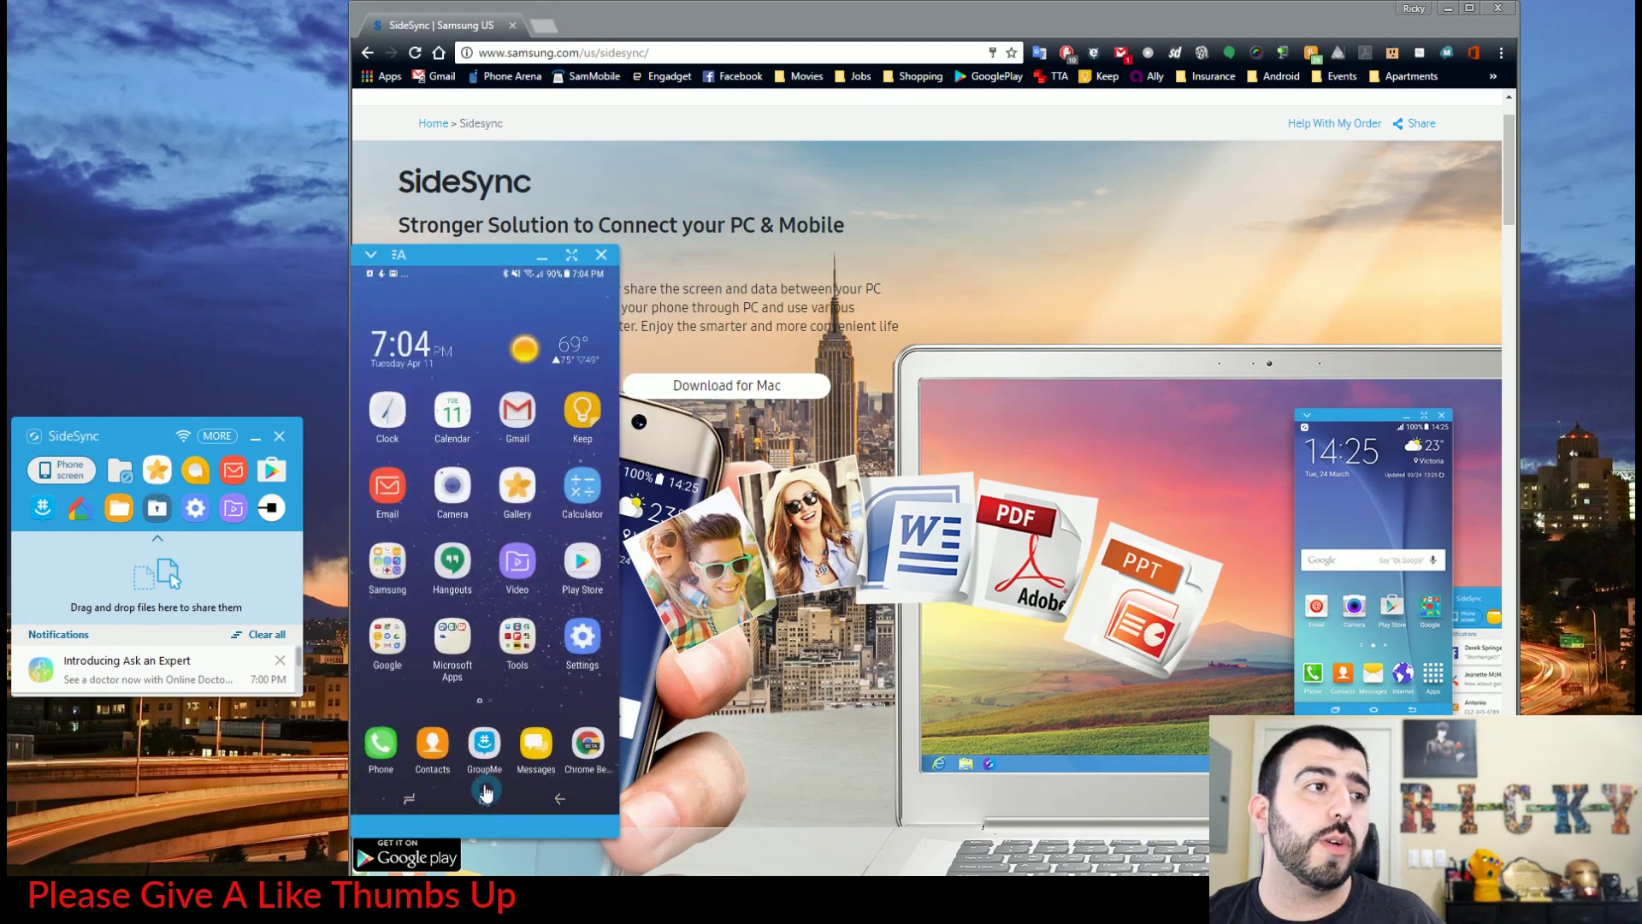
{"action": "left_click", "coordinate": [452, 485]}
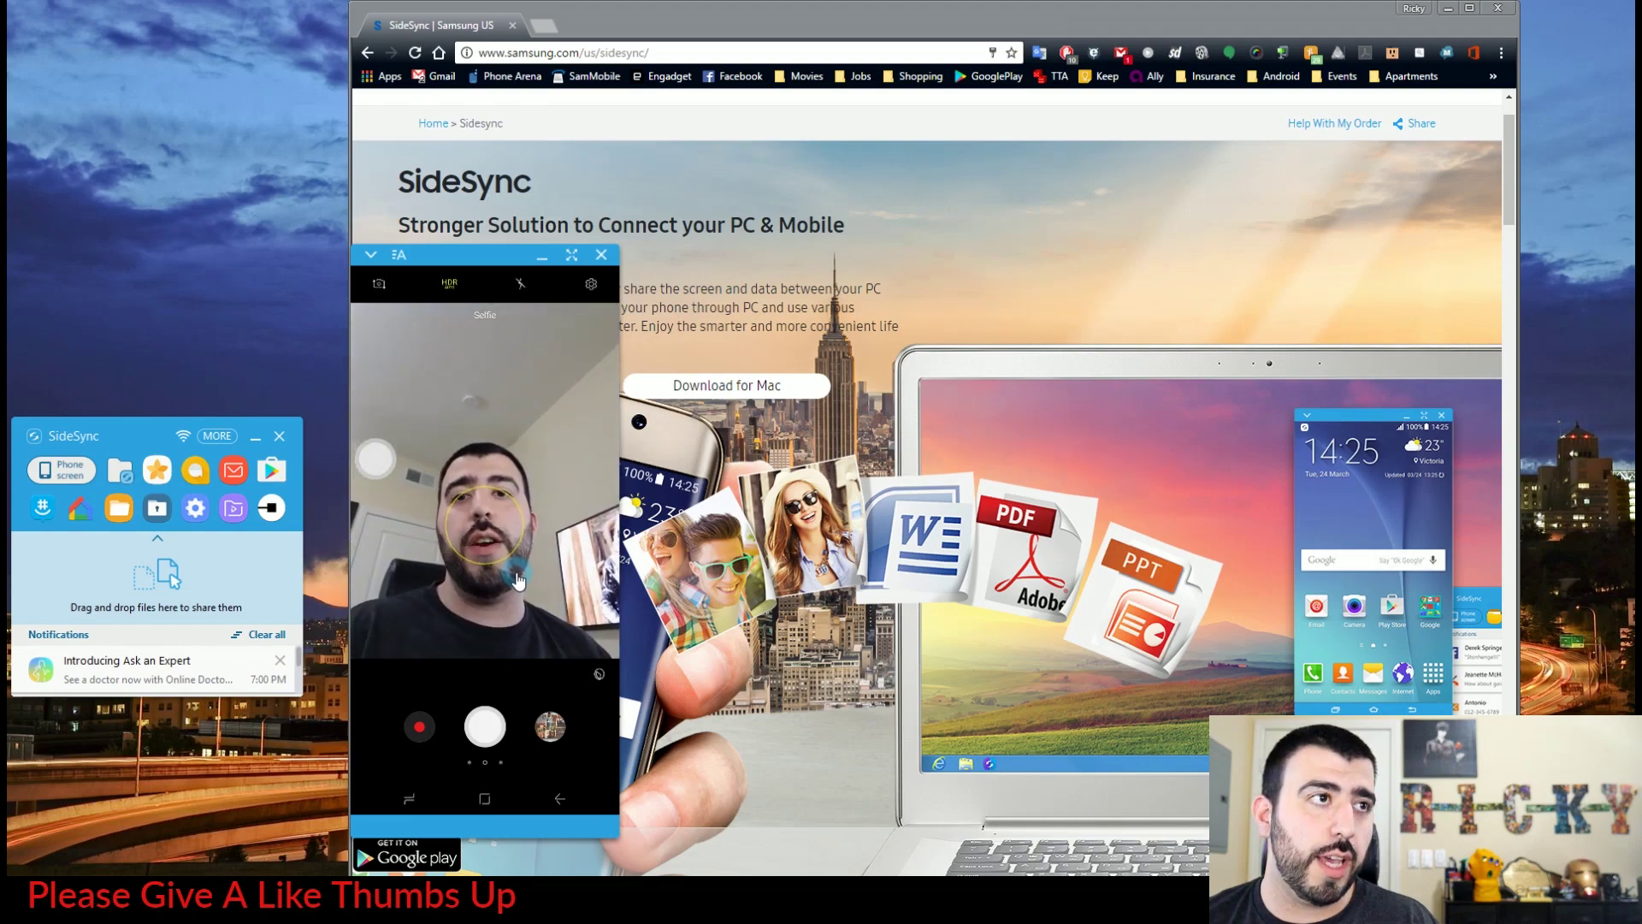
{"action": "left_click", "coordinate": [499, 796]}
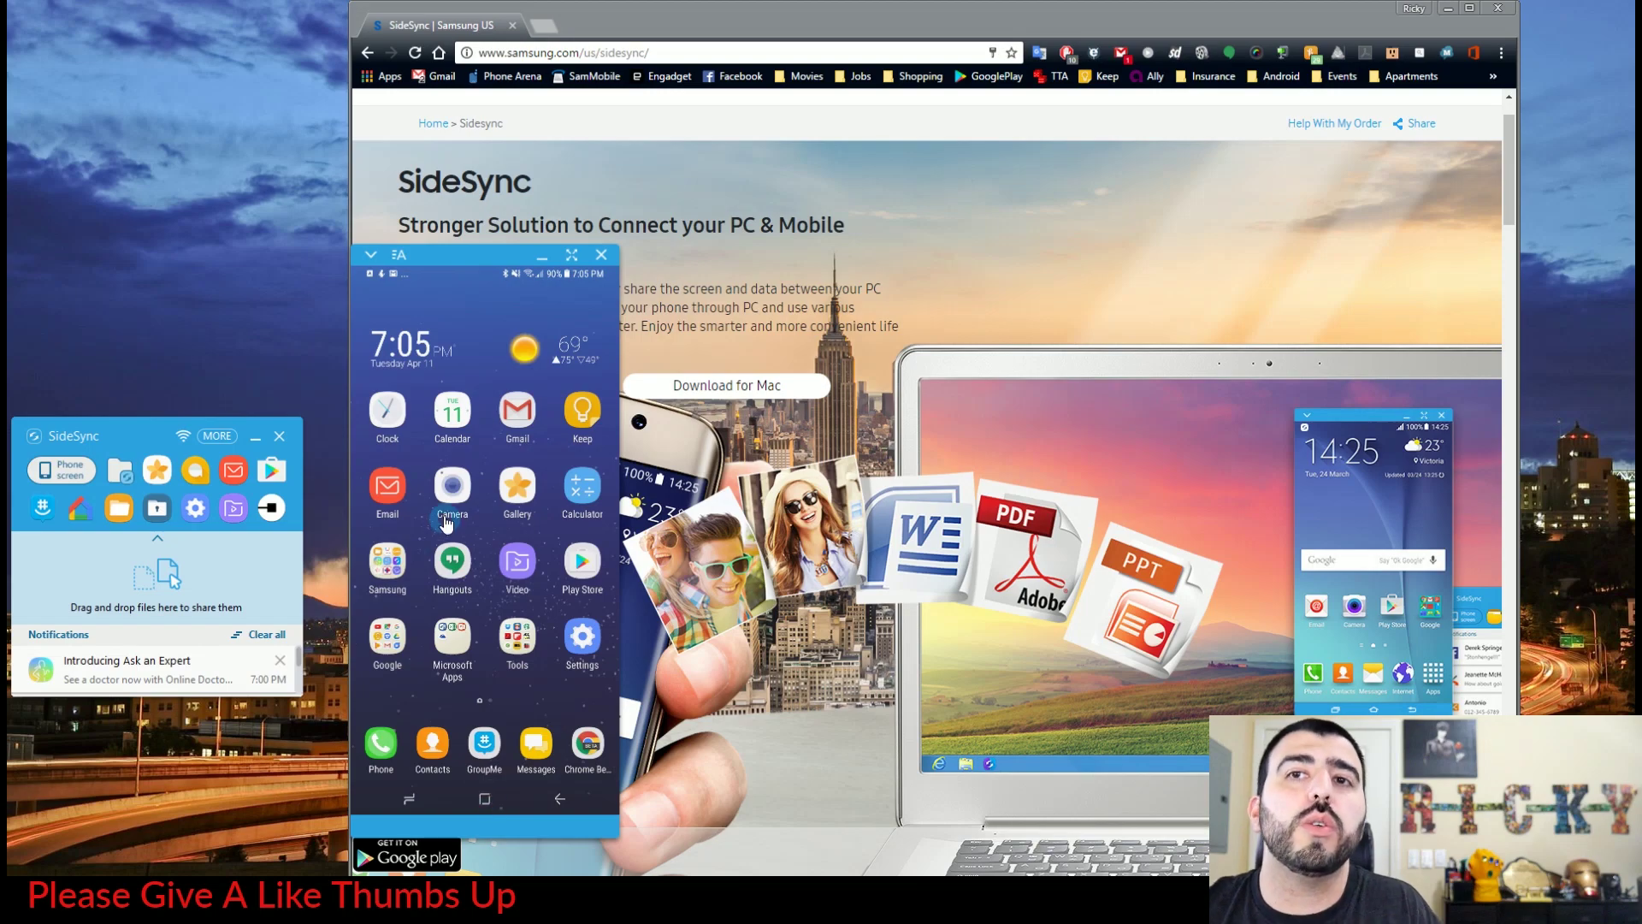
Clear all notifications so the panel shows no notifications received
{"action": "left_click", "coordinate": [257, 635]}
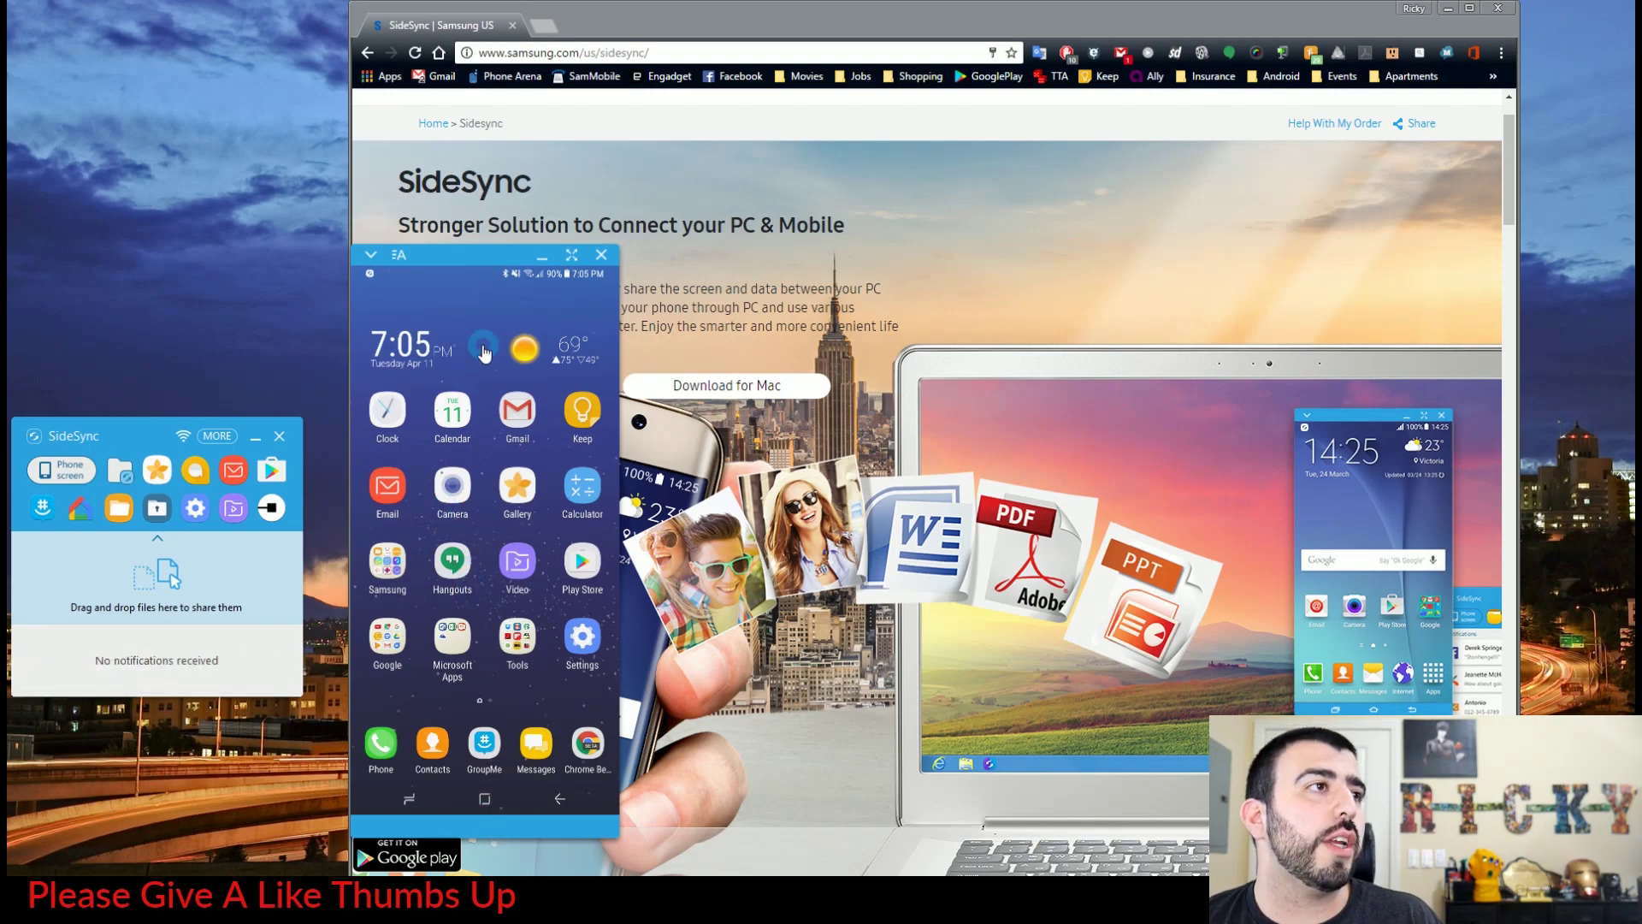